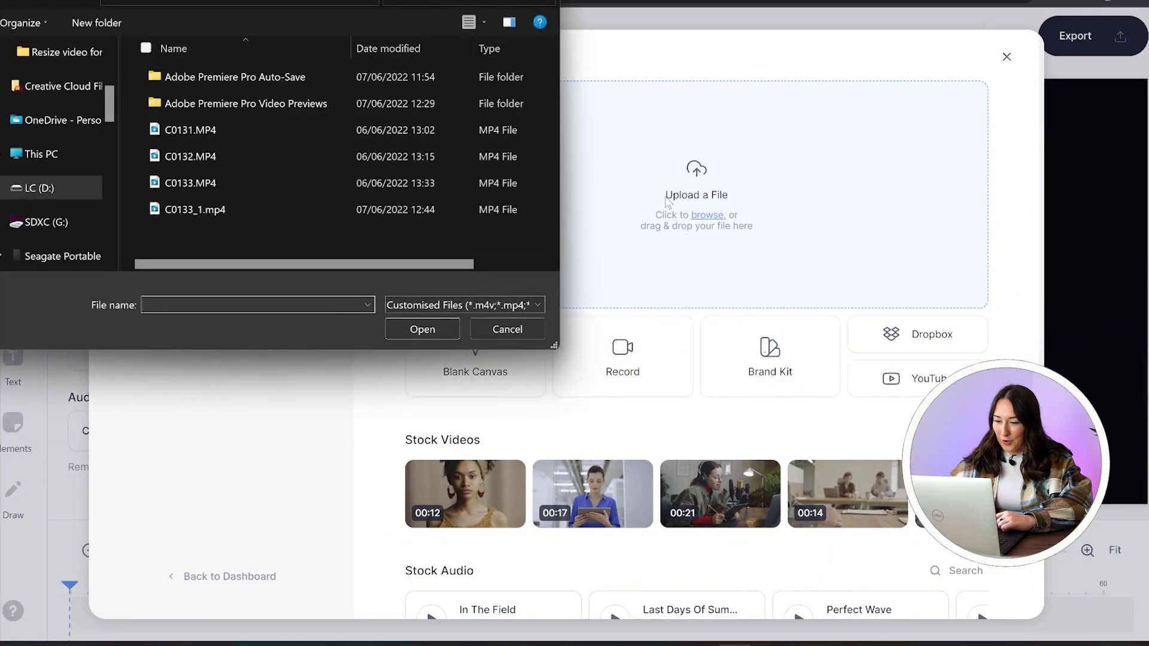
Open C0133_1.mp4 in a new project, switch the canvas size to TikTok, and select the clip
left_click(286, 208)
double_click(286, 209)
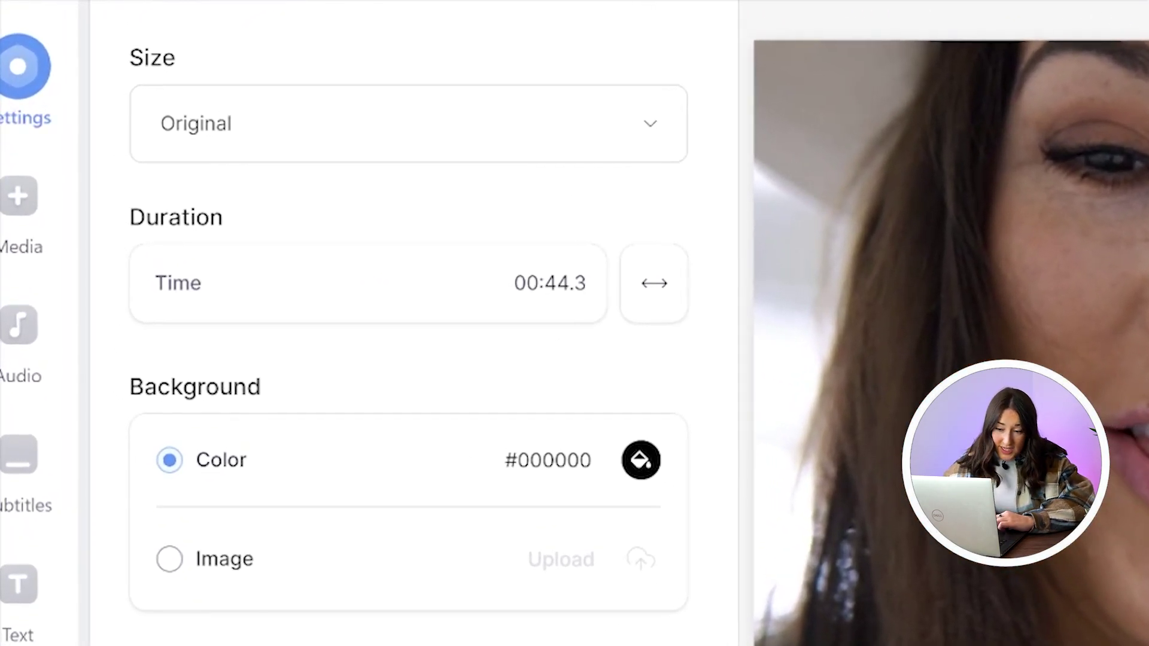
left_click(437, 140)
scroll(382, 467, "down", 5)
scroll(382, 462, "down", 8)
scroll(461, 435, "up", 4)
left_click(447, 422)
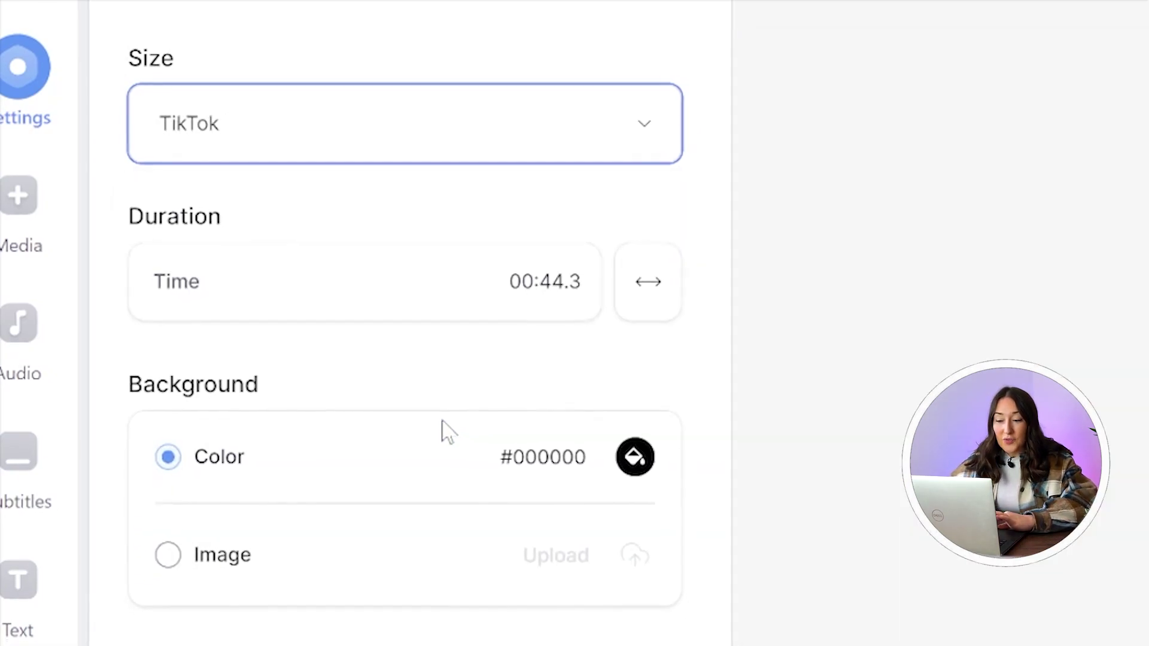
left_click(720, 239)
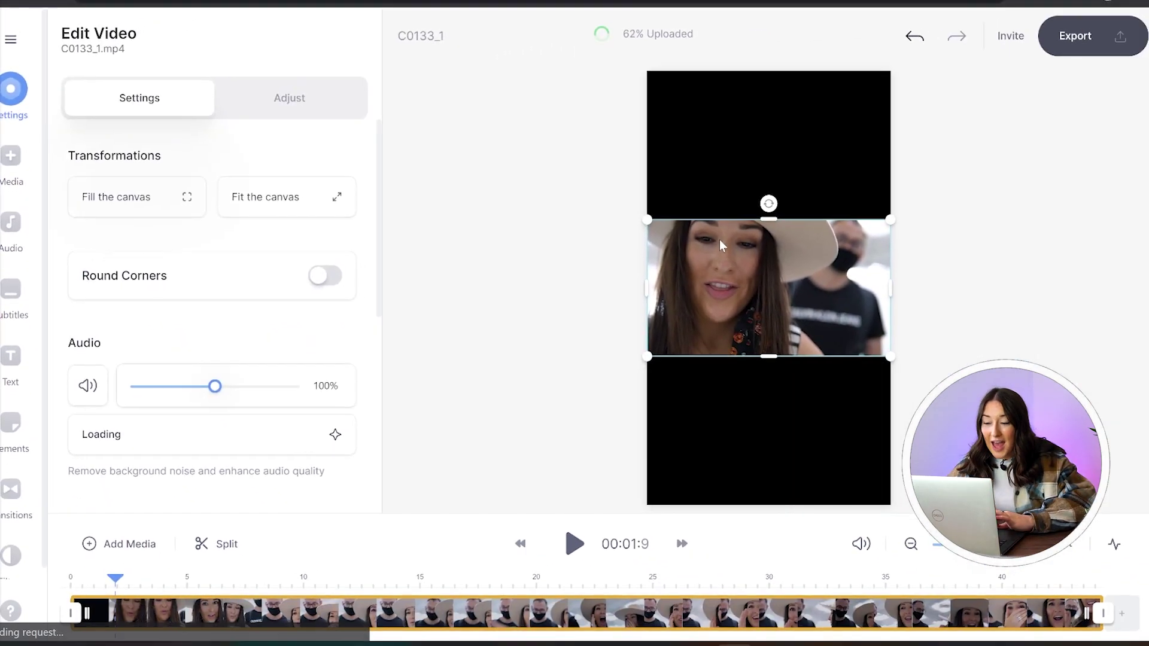
Make the clip fill the vertical canvas with blur 54.6 and vignette 50.35
left_click(139, 198)
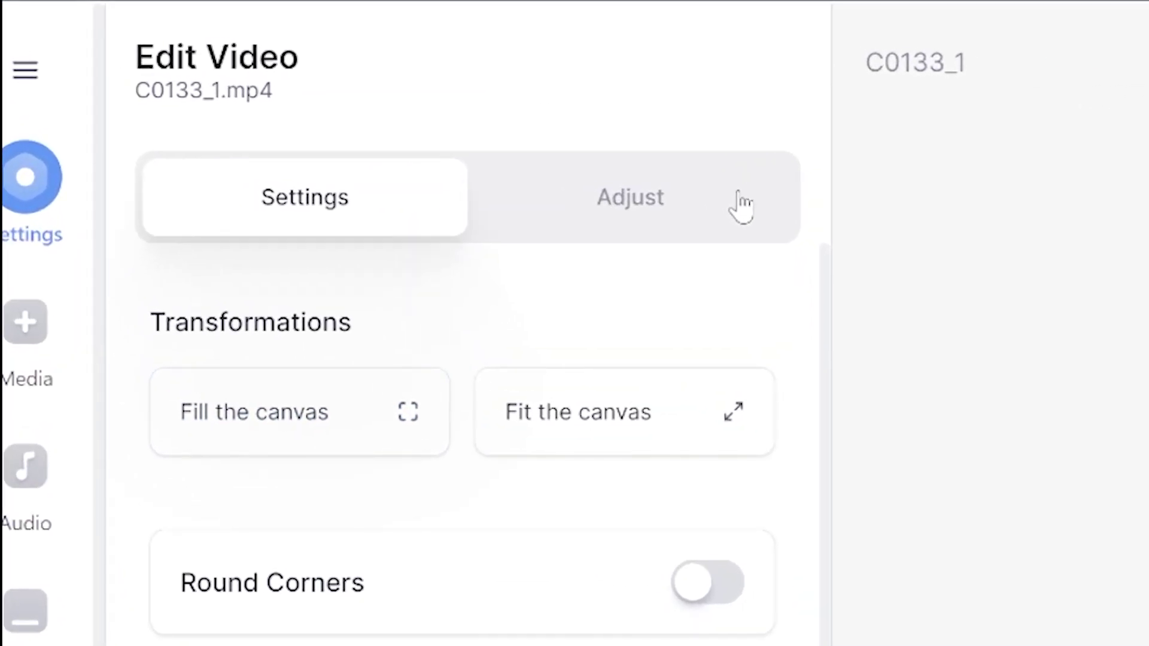
left_click(742, 206)
scroll(735, 209, "down", 5)
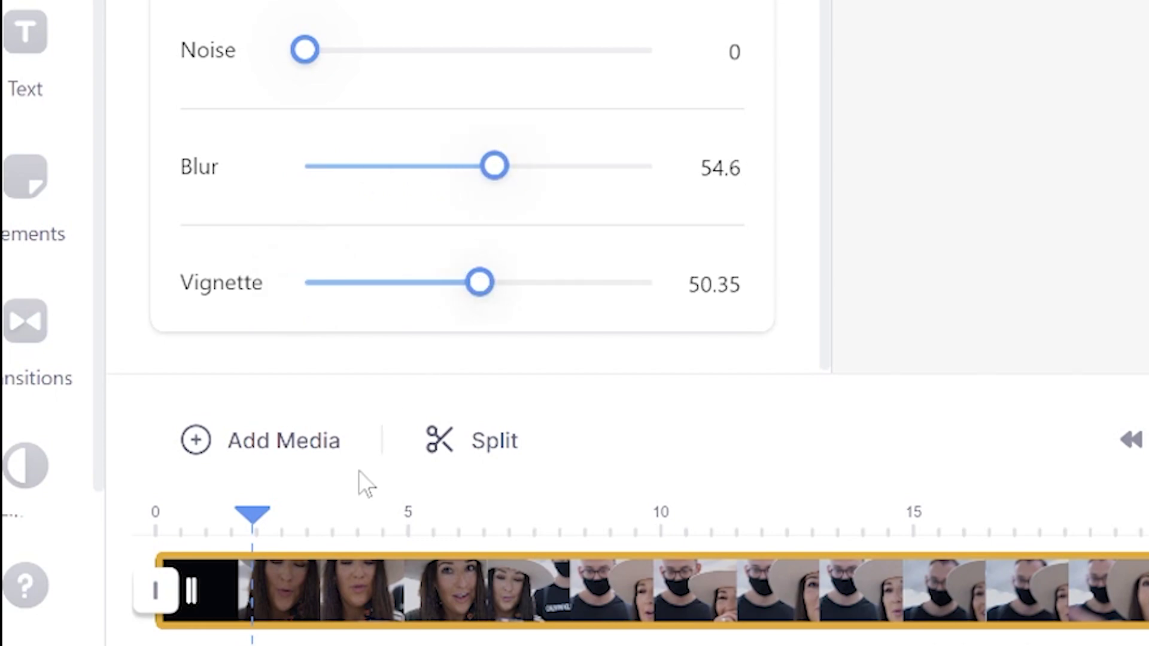
Upload C0133_1.mp4 again and place the copy at 0 s on a new top track
left_click(314, 446)
left_click(624, 260)
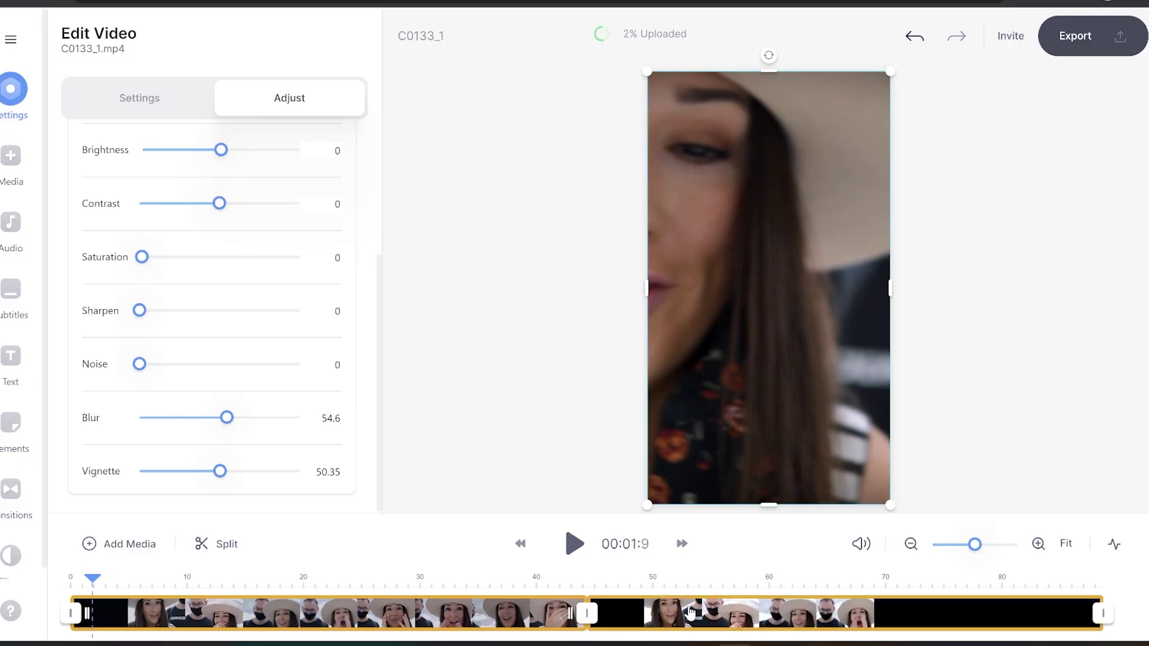
left_click_drag(692, 614, 583, 547)
left_click_drag(102, 576, 102, 575)
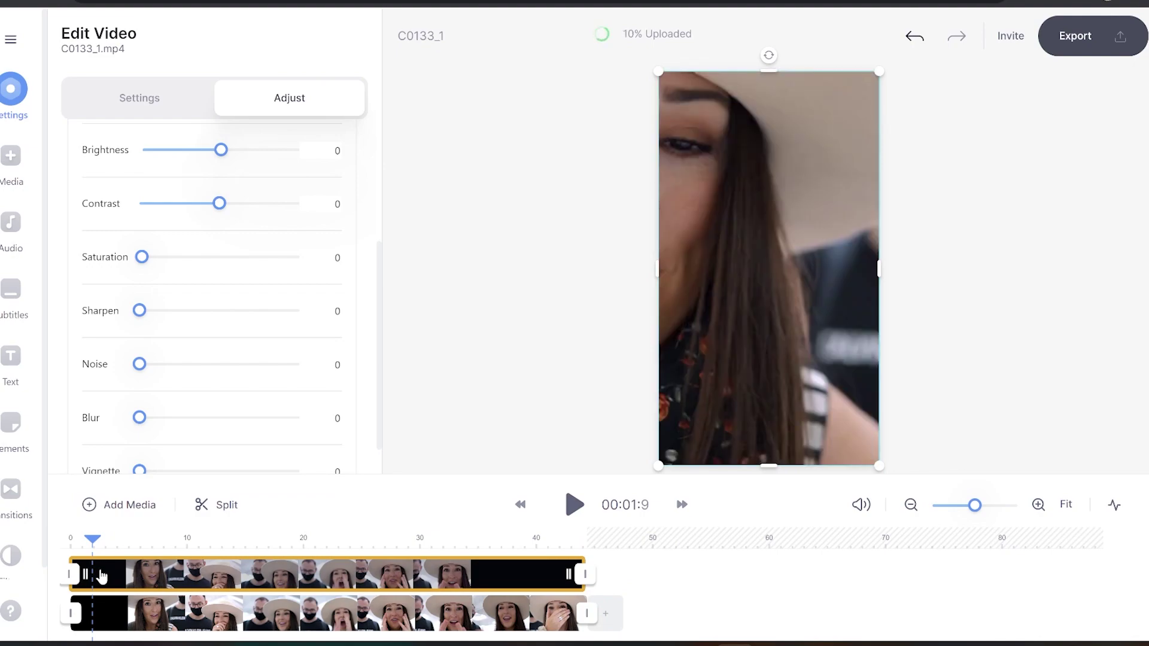
left_click(141, 89)
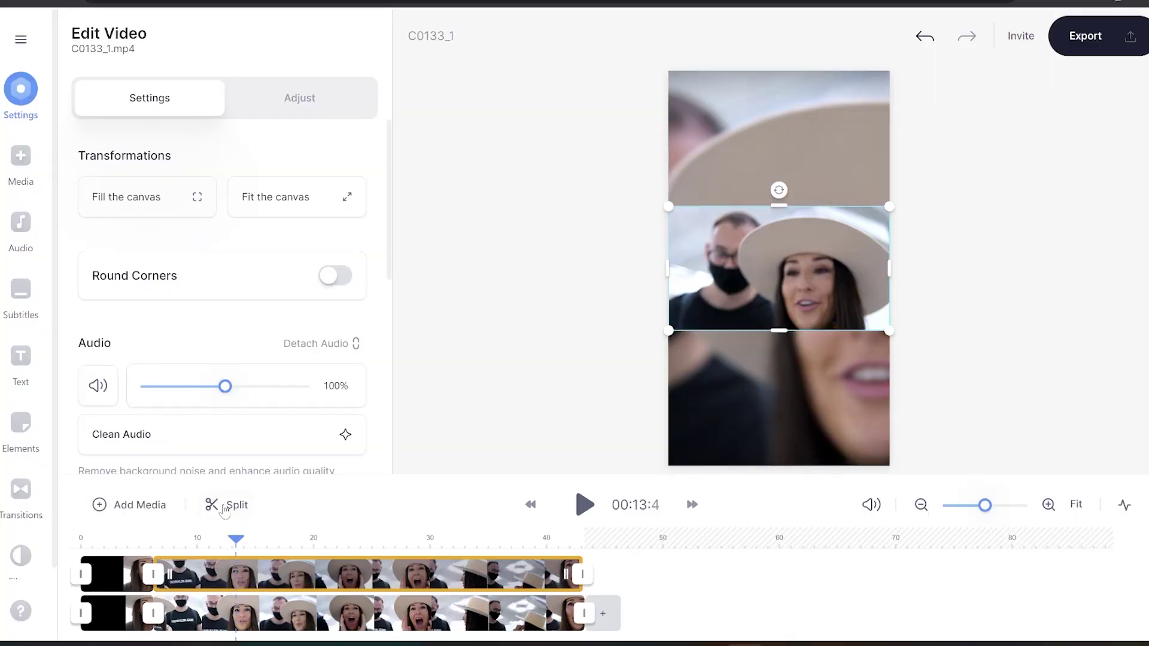
Split both the top and bottom clips at about 13 seconds
left_click(224, 506)
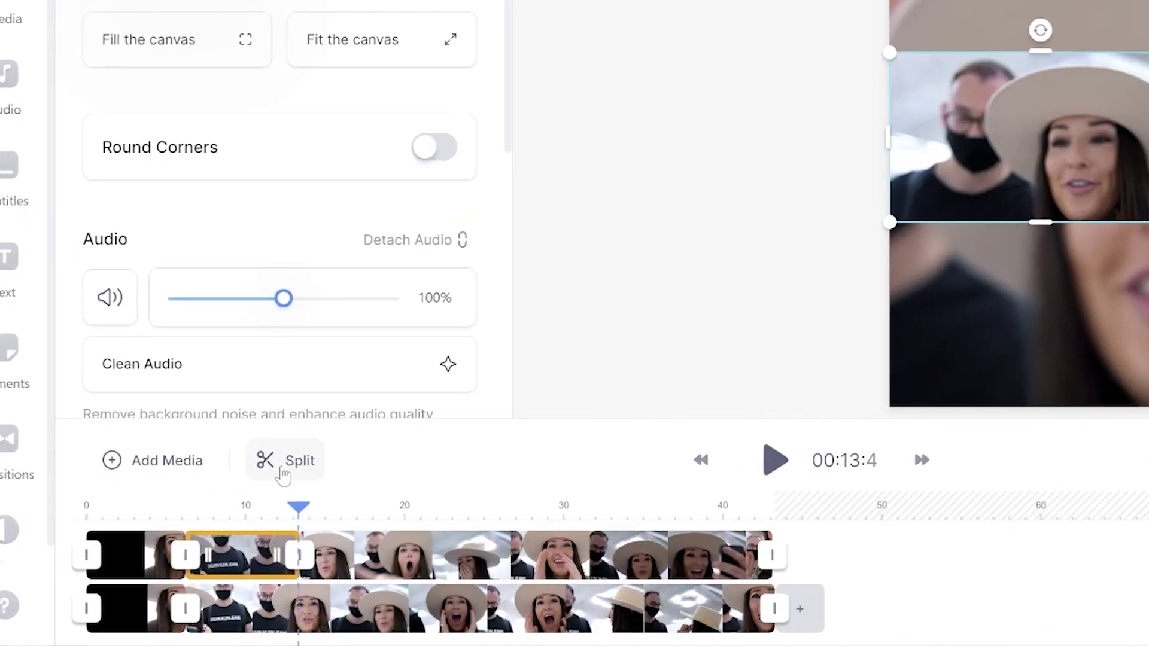
left_click(211, 624)
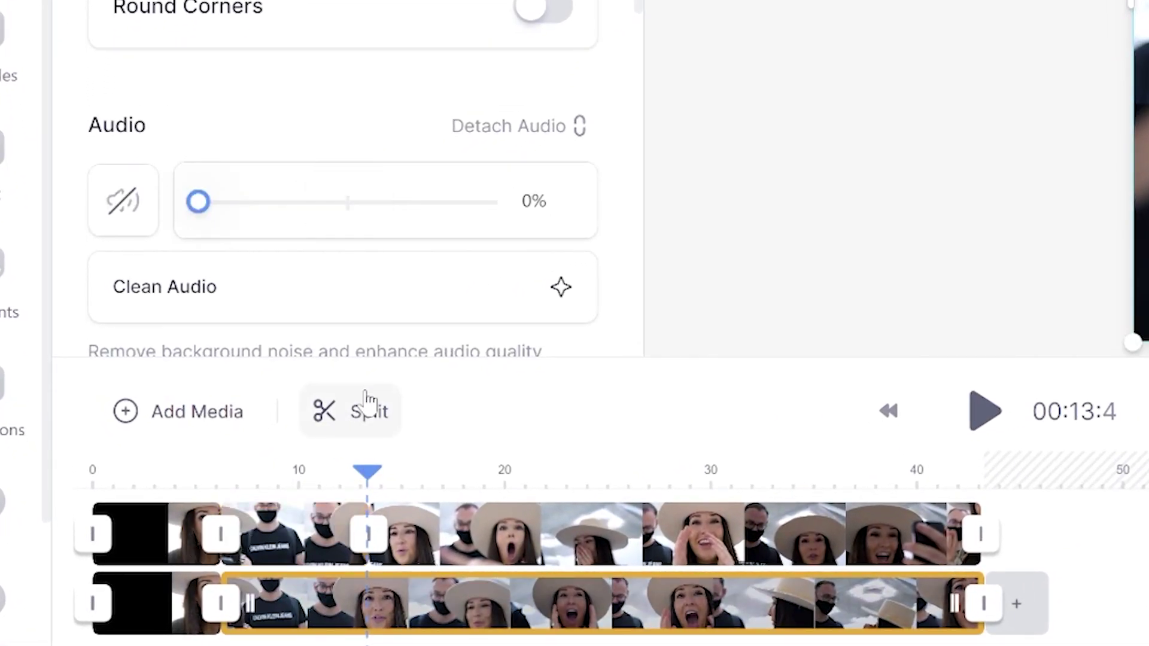
left_click(368, 407)
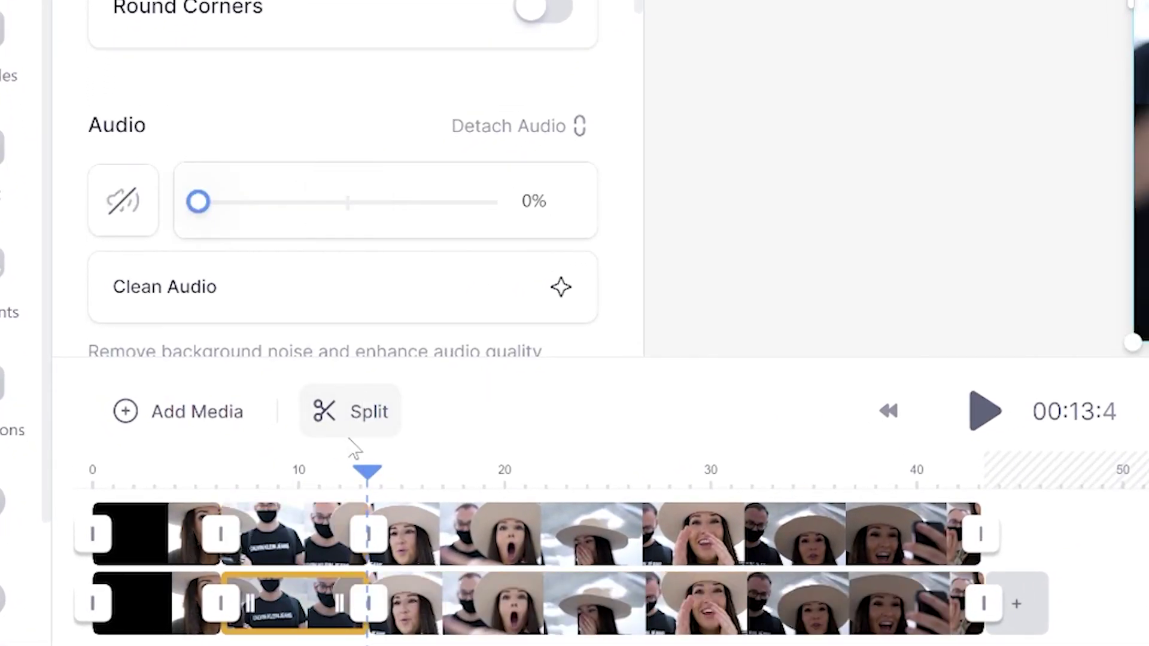
Delete the unwanted piece from the top track and from the bottom track
right_click(295, 541)
left_click(392, 507)
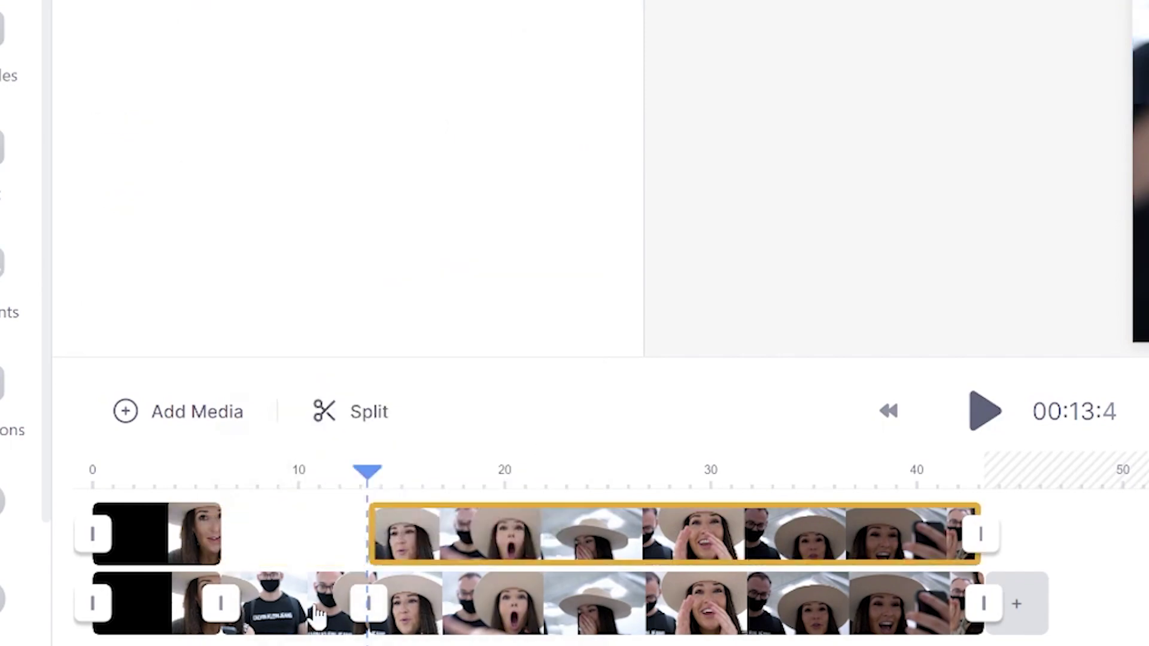
left_click(293, 617)
right_click(294, 616)
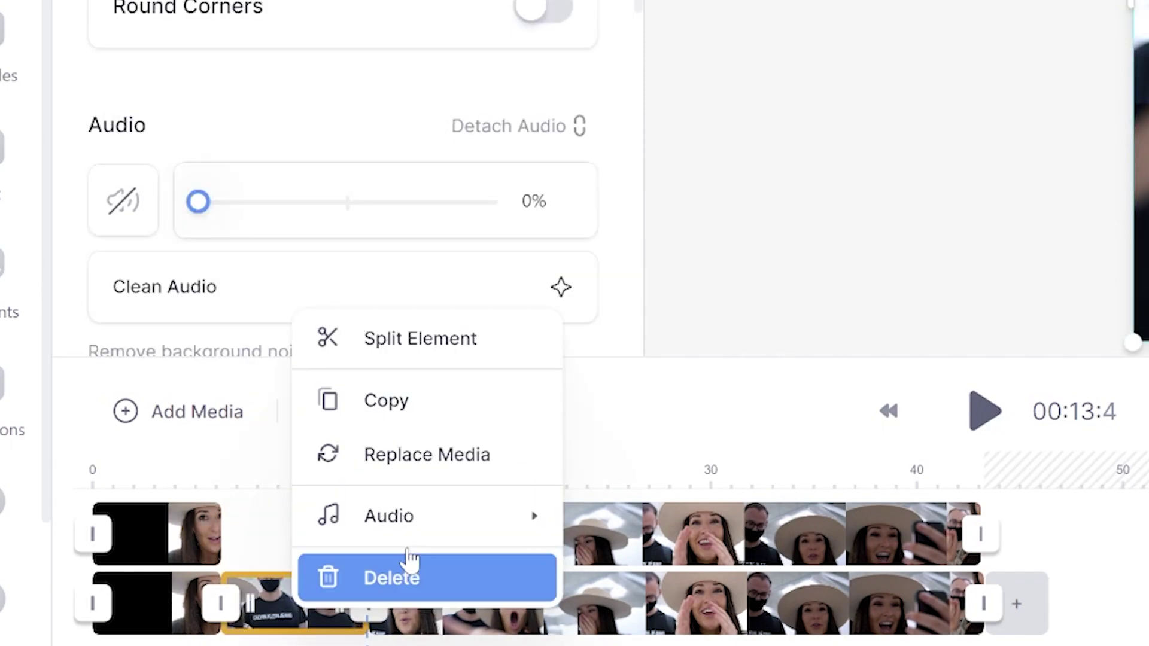
left_click(395, 589)
Slide both remaining clips left to close the gap and keep them aligned
left_click_drag(509, 532, 375, 533)
left_click_drag(541, 624, 388, 625)
left_click_drag(383, 532, 371, 533)
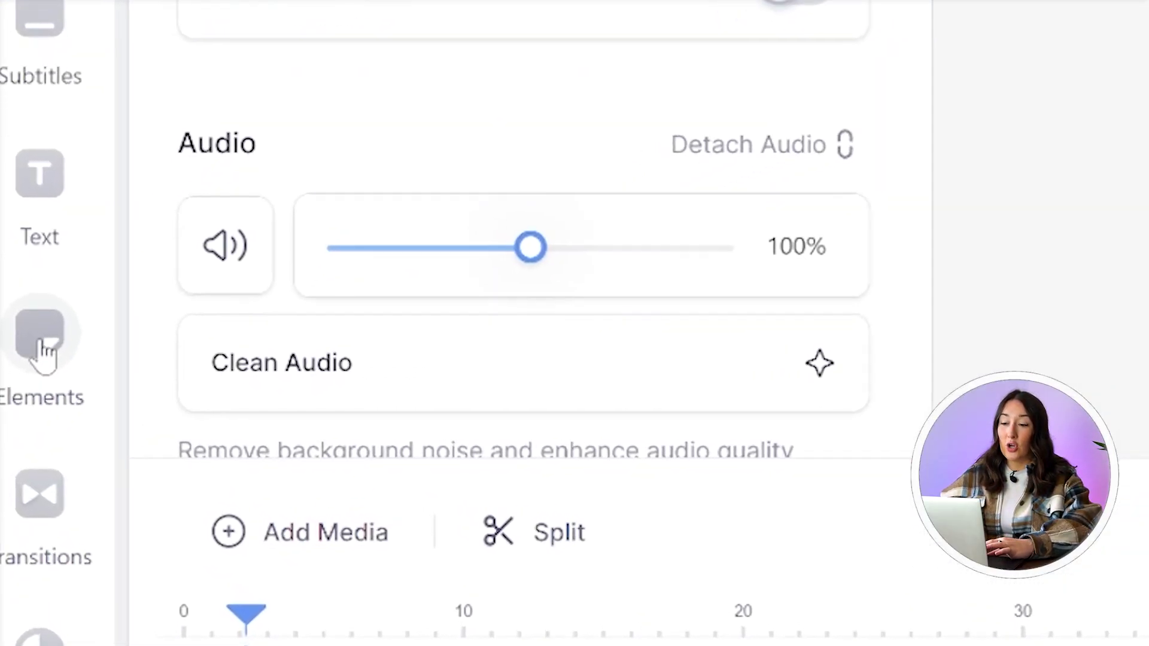
Add a square shape from Elements and stretch it into a bar along the bottom
left_click(20, 423)
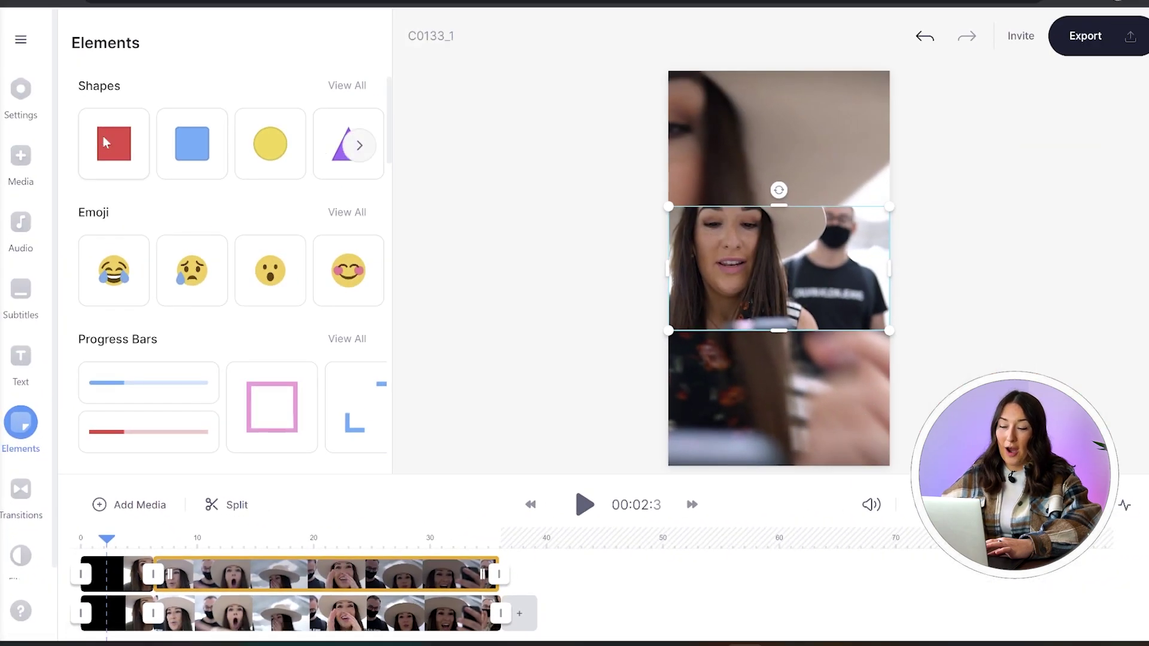
left_click(106, 143)
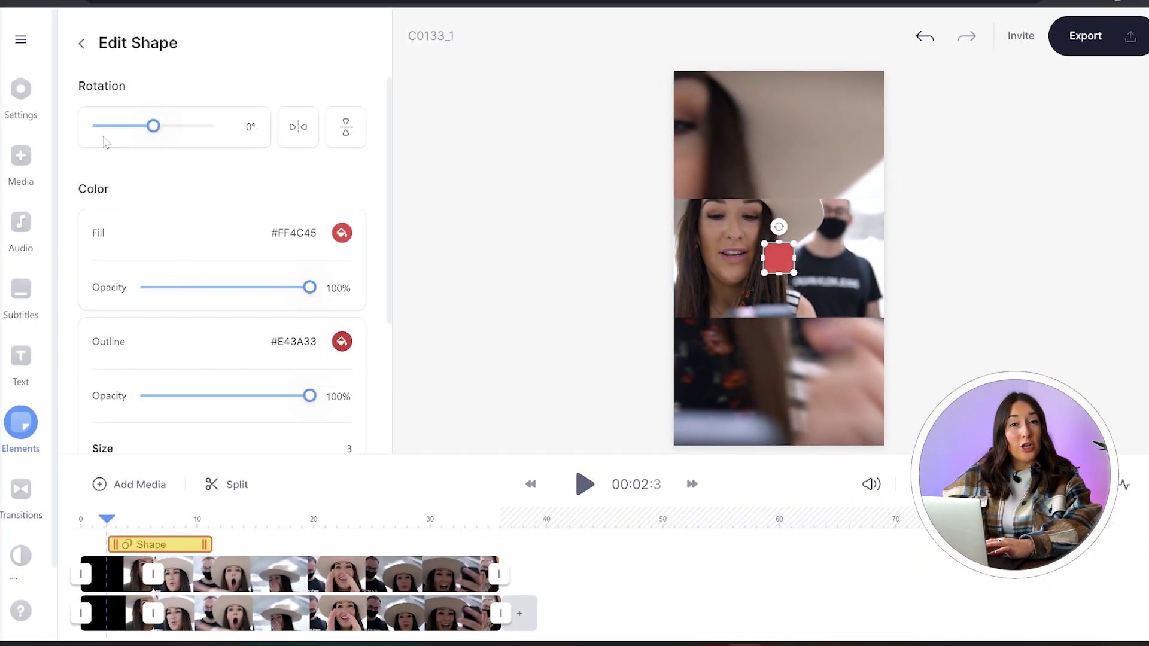
left_click_drag(698, 408, 717, 423)
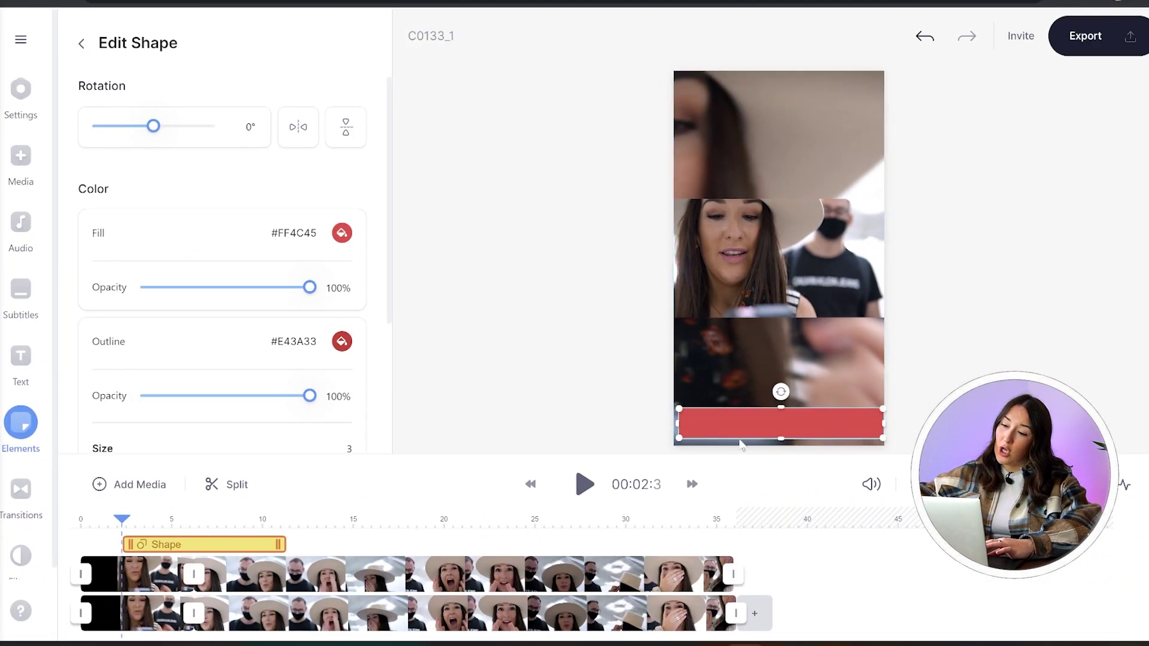
Give the bar fill #EA7A76 and a yellow #FECB2F outline of size 6
left_click(354, 269)
left_click(576, 456)
left_click(342, 342)
left_click(242, 415)
scroll(350, 368, "down", 2)
double_click(350, 368)
type("6")
Stretch the bar's timeline clip to span the full 35.9 s video
left_click_drag(180, 544, 138, 546)
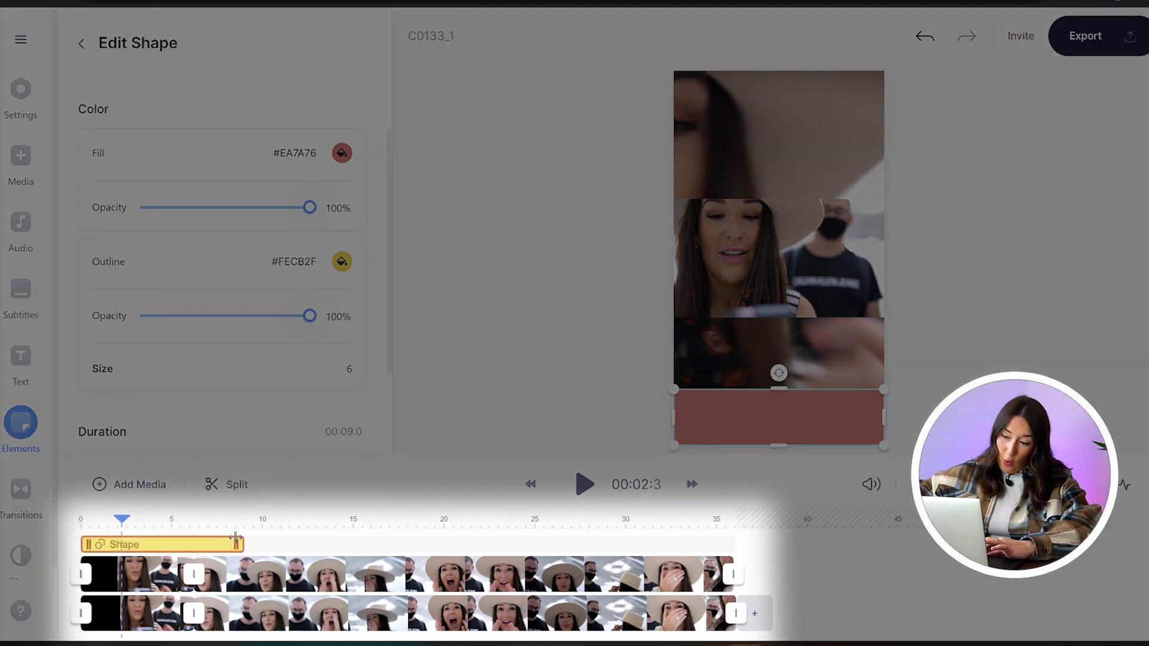
left_click_drag(709, 547, 726, 547)
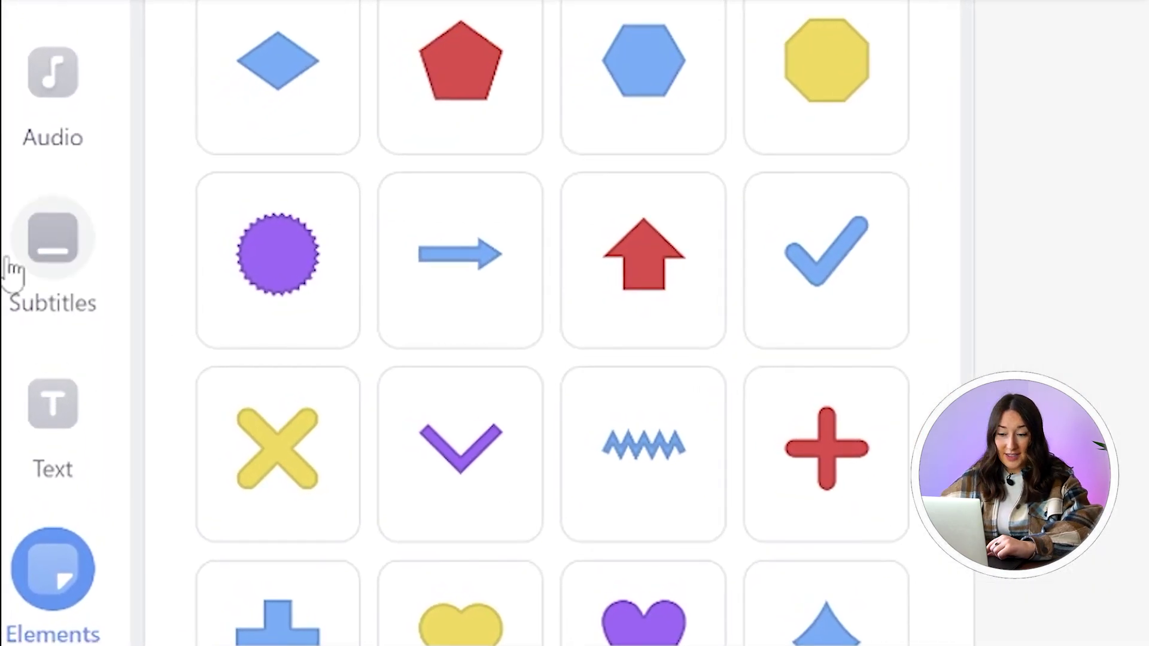
left_click(18, 261)
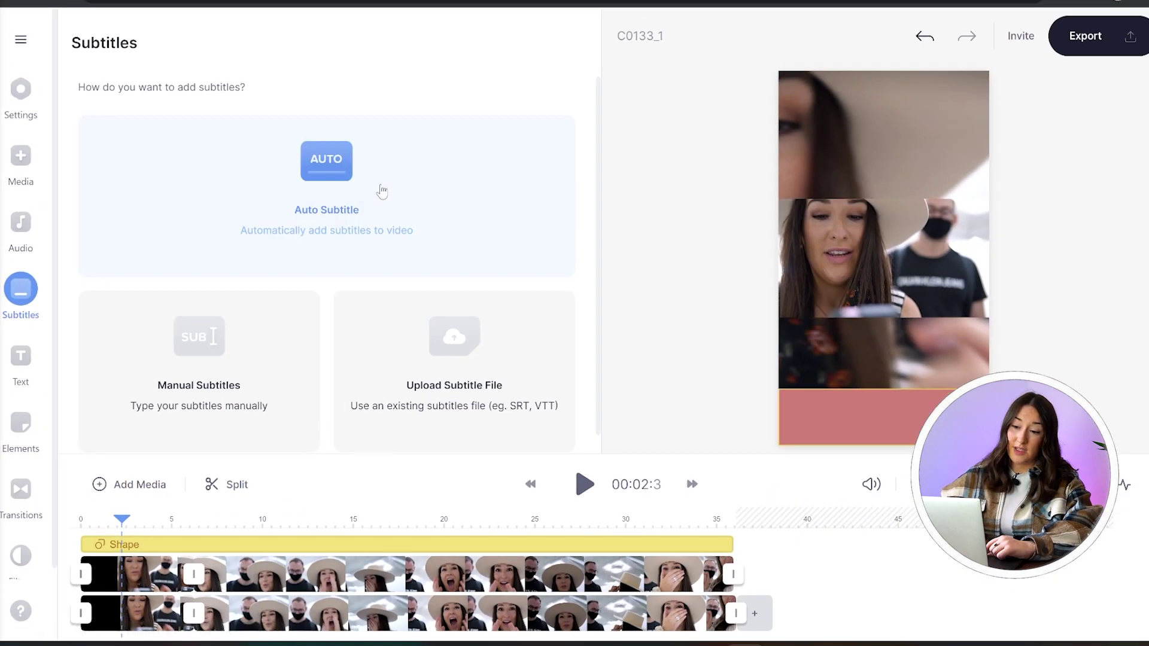
Auto-generate English subtitles and begin correcting the misheard word 'point' to 'one'
left_click(381, 191)
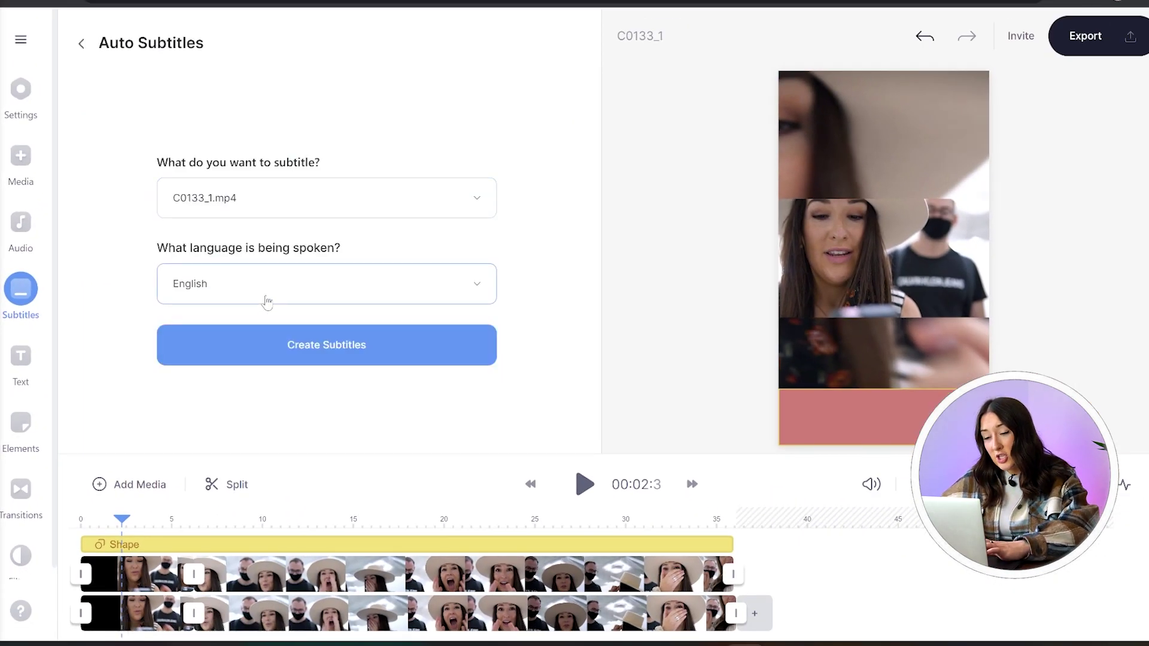
left_click(336, 345)
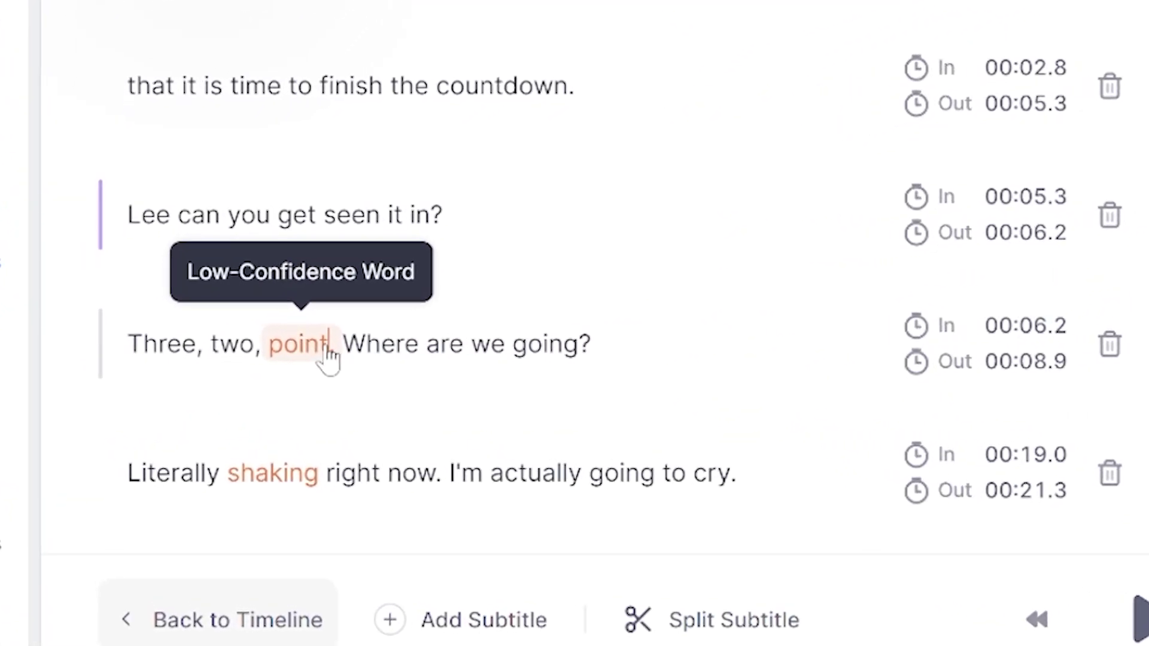
left_click(193, 356)
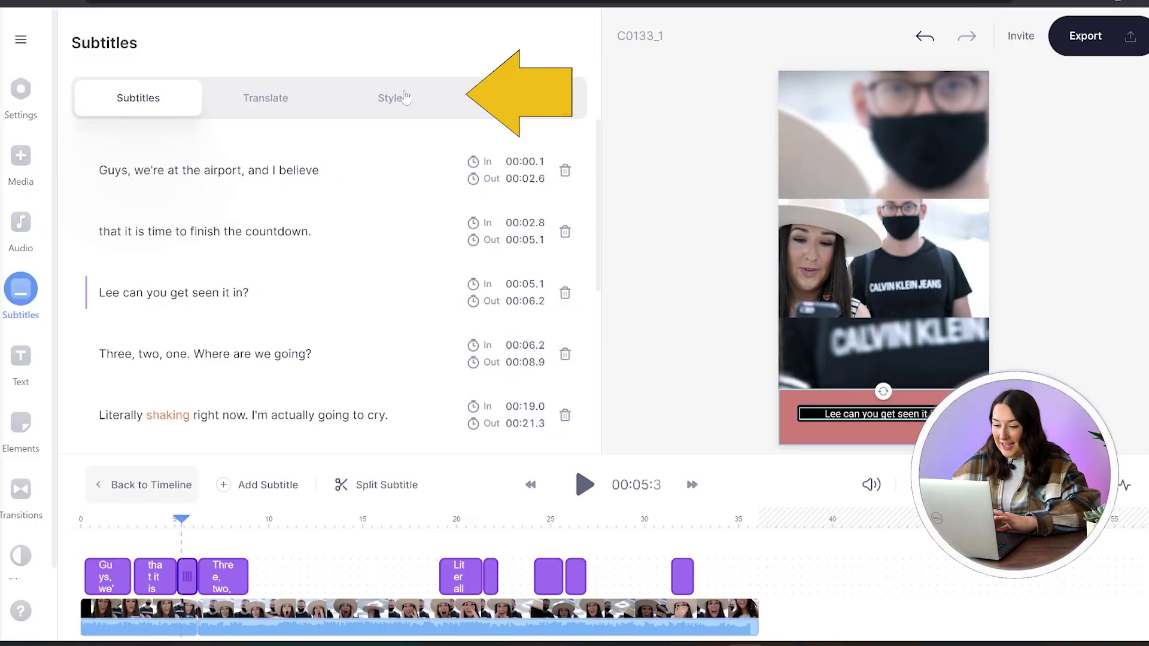
Set the subtitle style to Anton font at 60px with yellow #FECB2F text
left_click(406, 97)
left_click(328, 190)
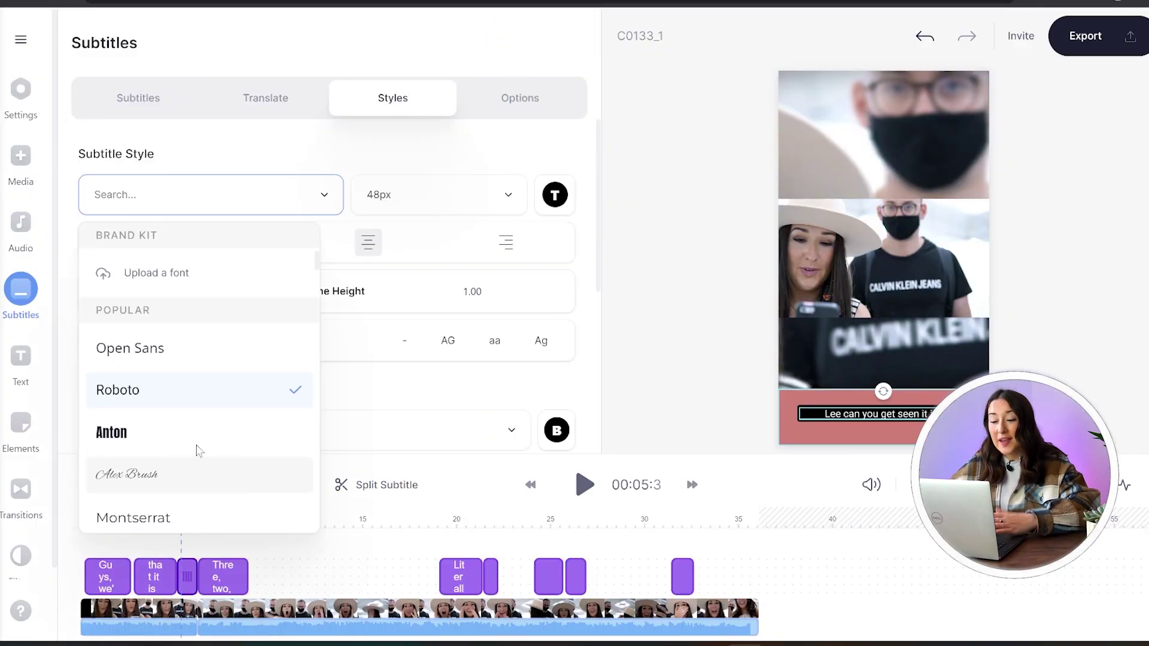
left_click(197, 445)
left_click(428, 202)
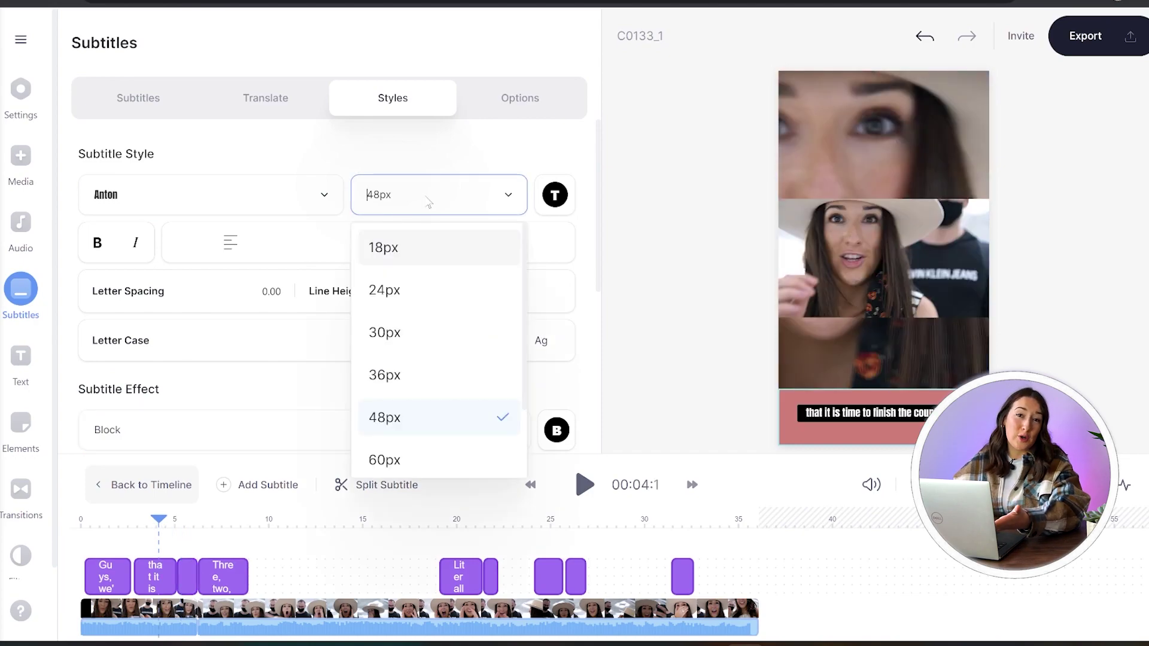
left_click(429, 459)
left_click(555, 194)
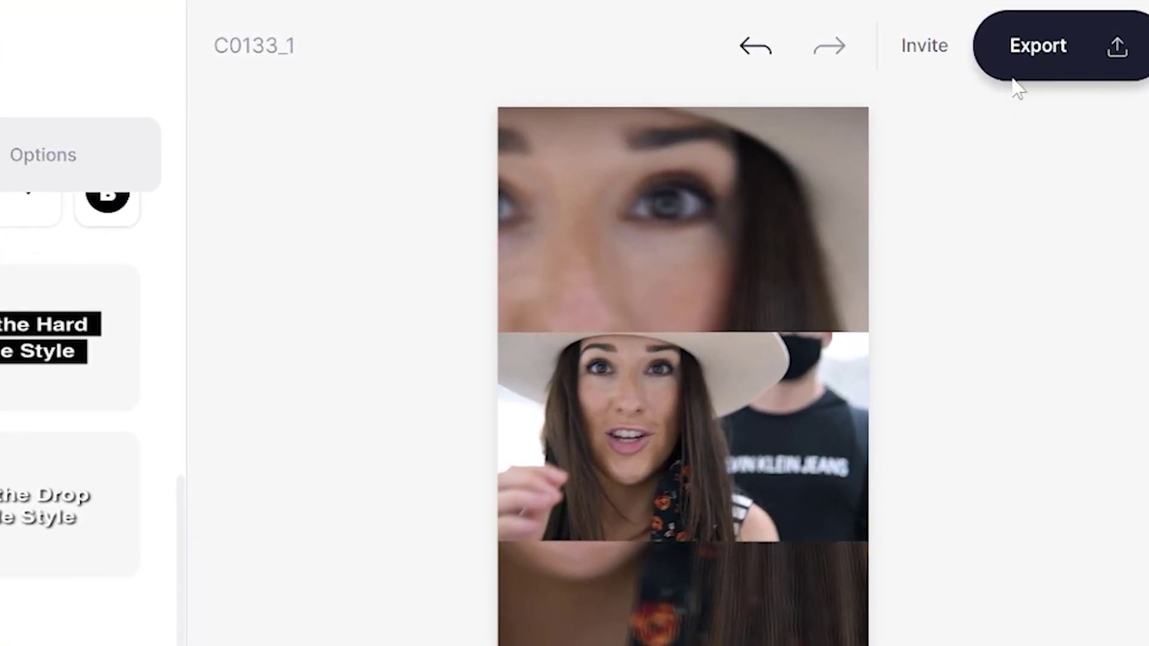
Choose the HD export preset with subtitles burned in
left_click(1018, 78)
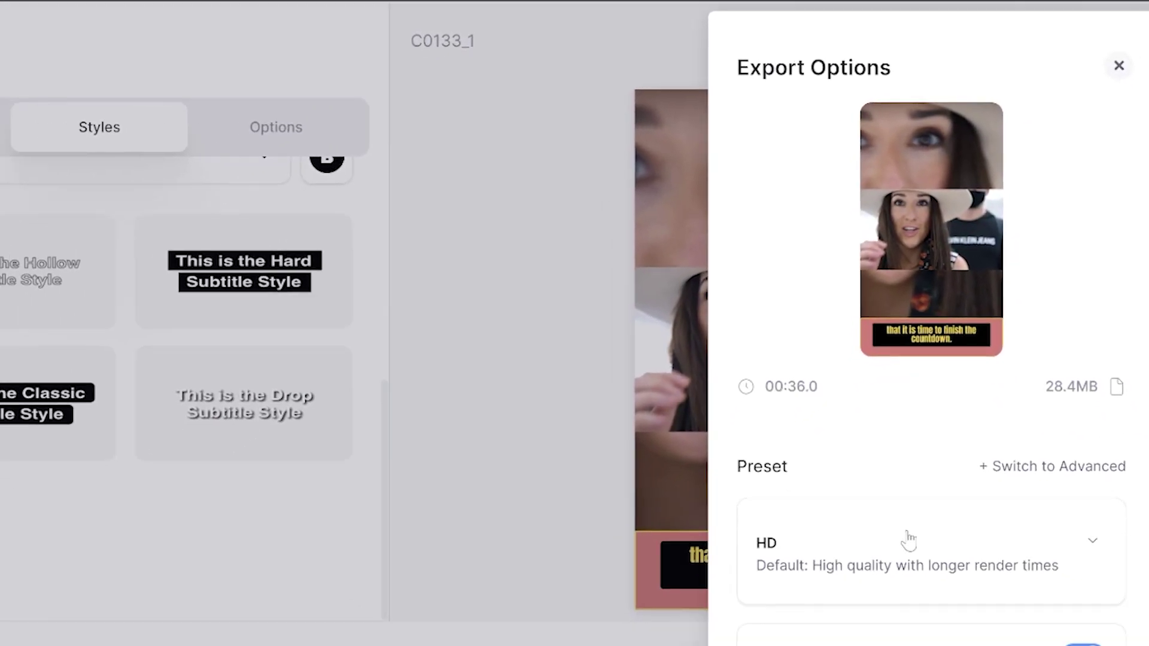
left_click(921, 407)
left_click(943, 437)
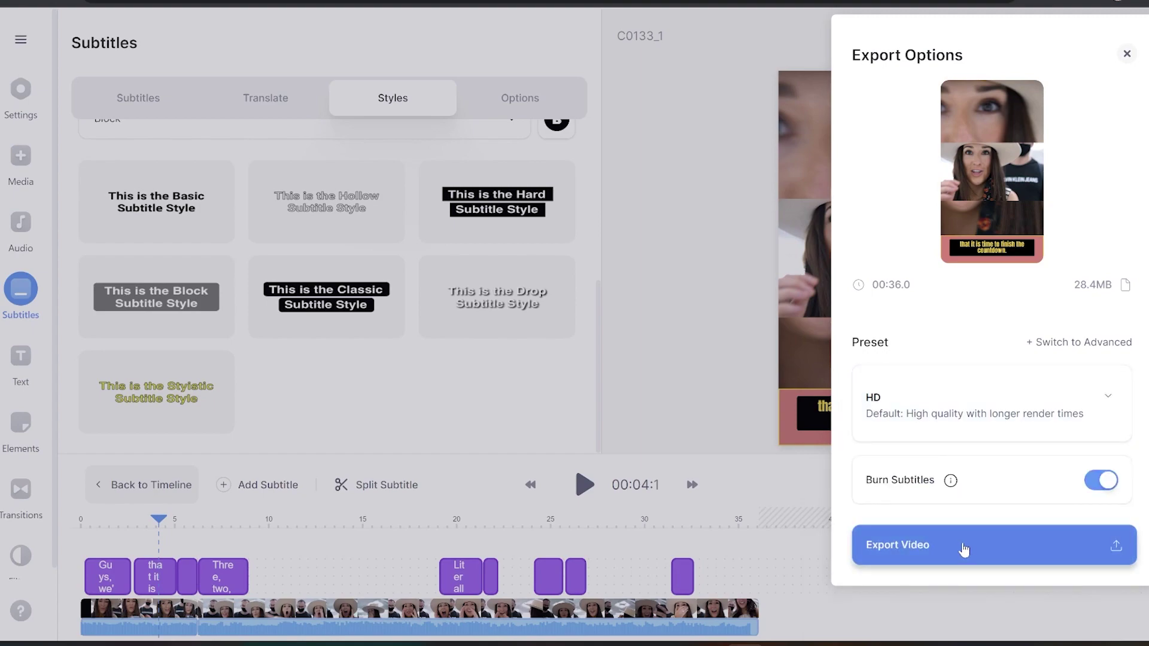